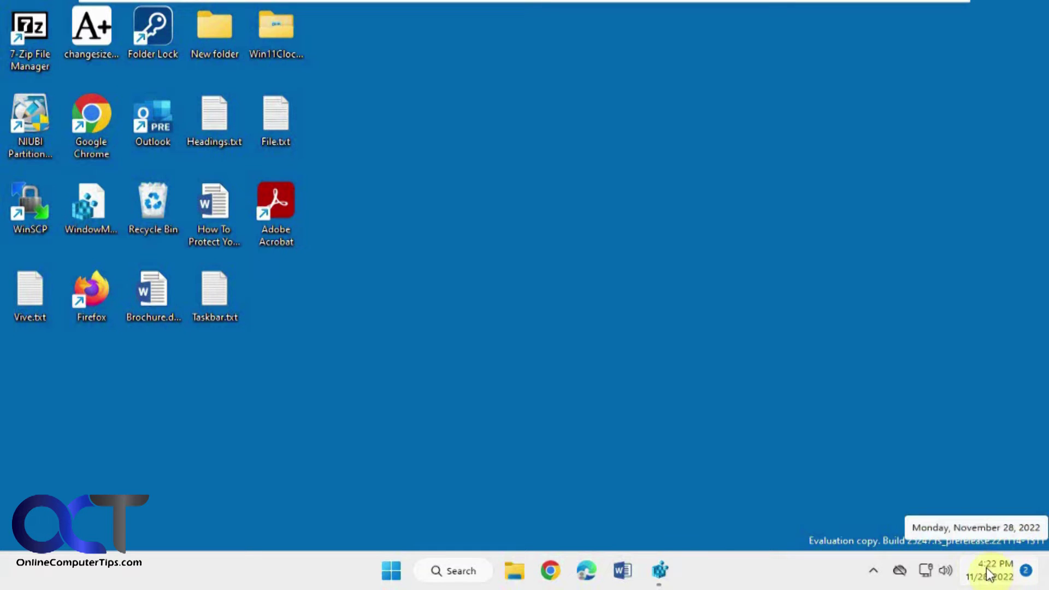
Step: Open Taskbar settings from the taskbar's context menu and expand Taskbar behaviors
right_click(738, 571)
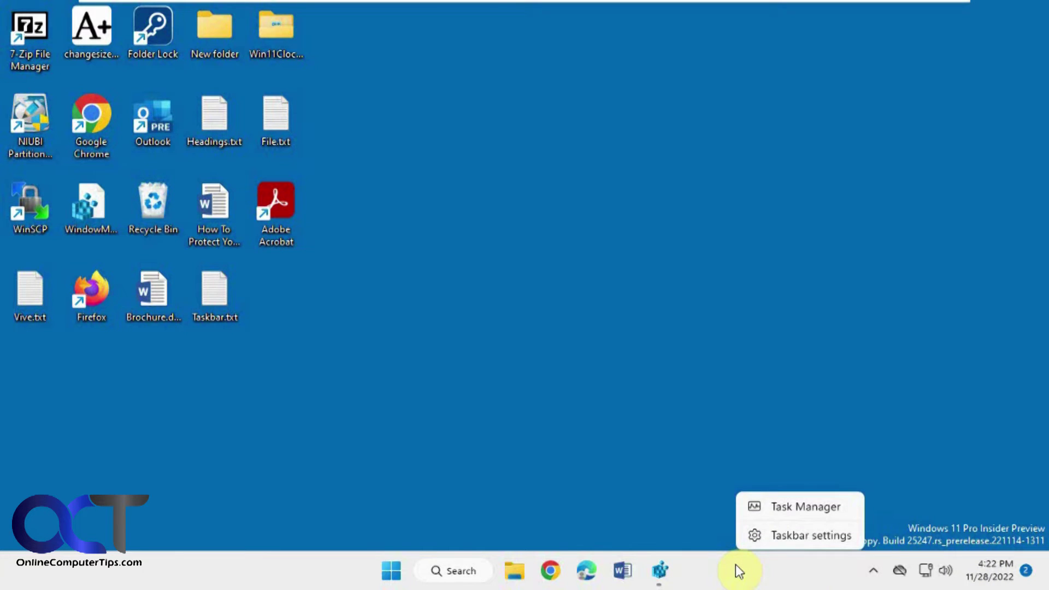
click(800, 535)
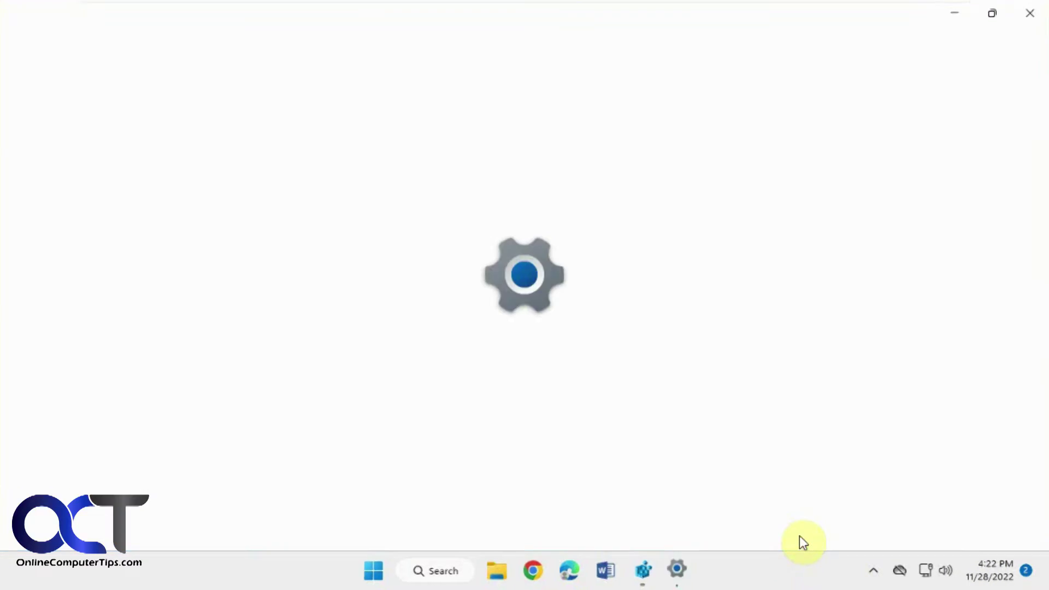
scroll(766, 423, down, 2)
scroll(761, 424, down, 2)
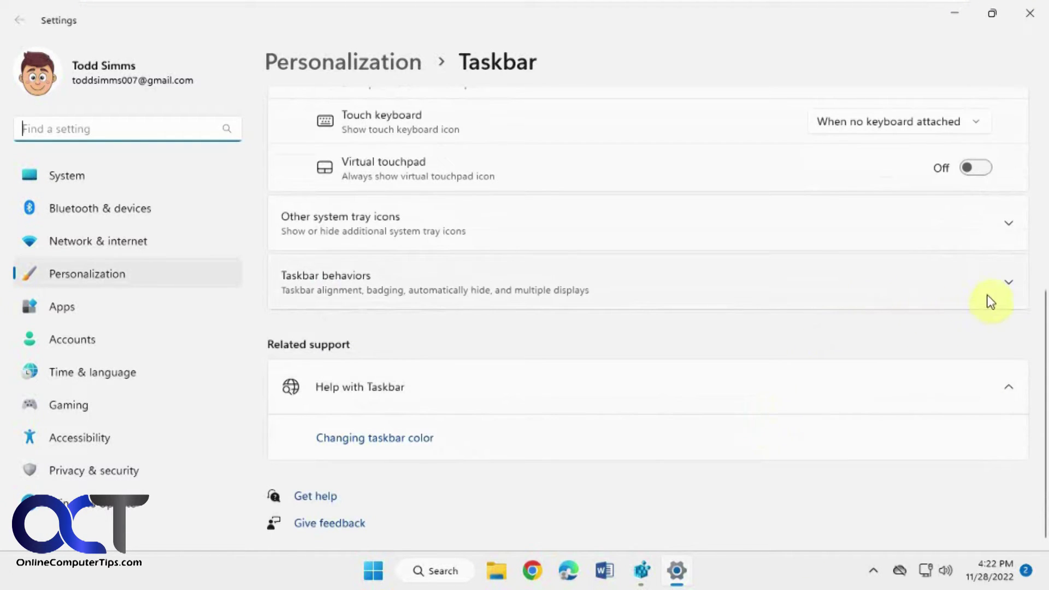
click(1006, 287)
scroll(748, 408, down, 4)
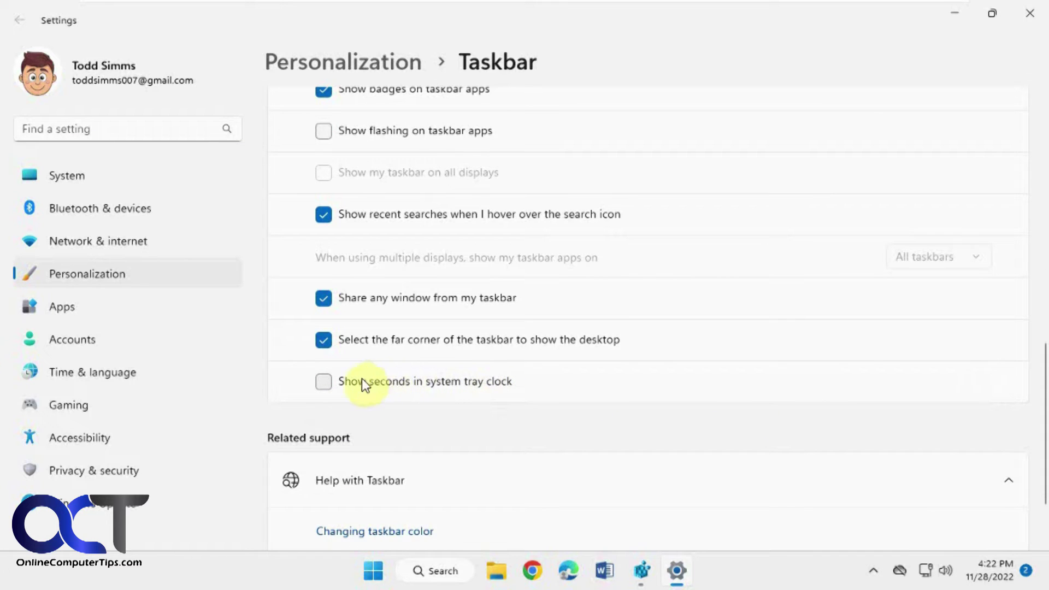
Step: Turn on 'Show seconds in system tray clock' under Taskbar behaviors
click(323, 382)
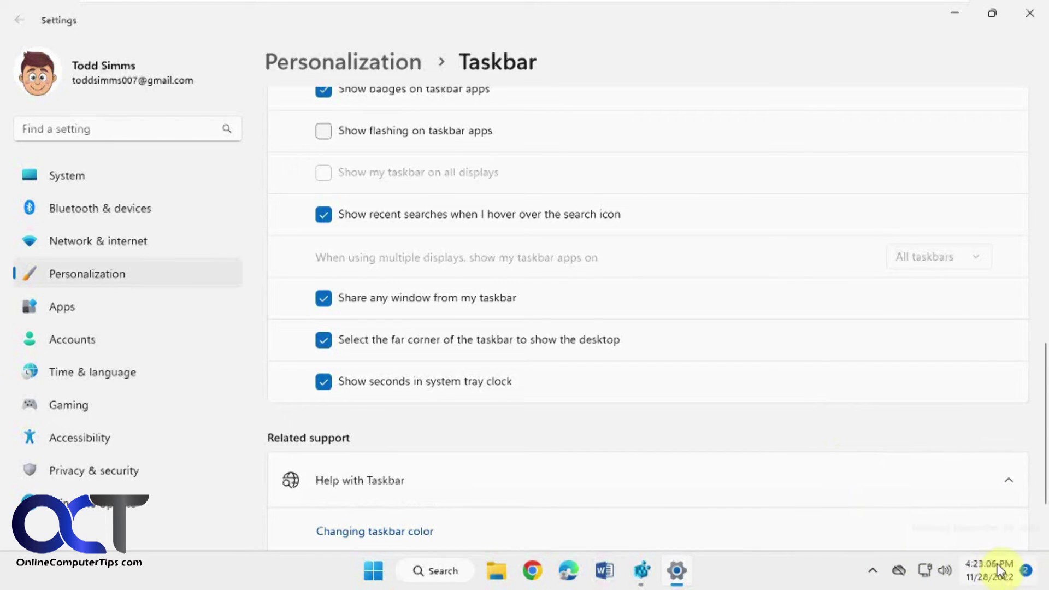
Step: Turn off 'Show seconds in system tray clock' so the clock shows hours and minutes only
click(407, 381)
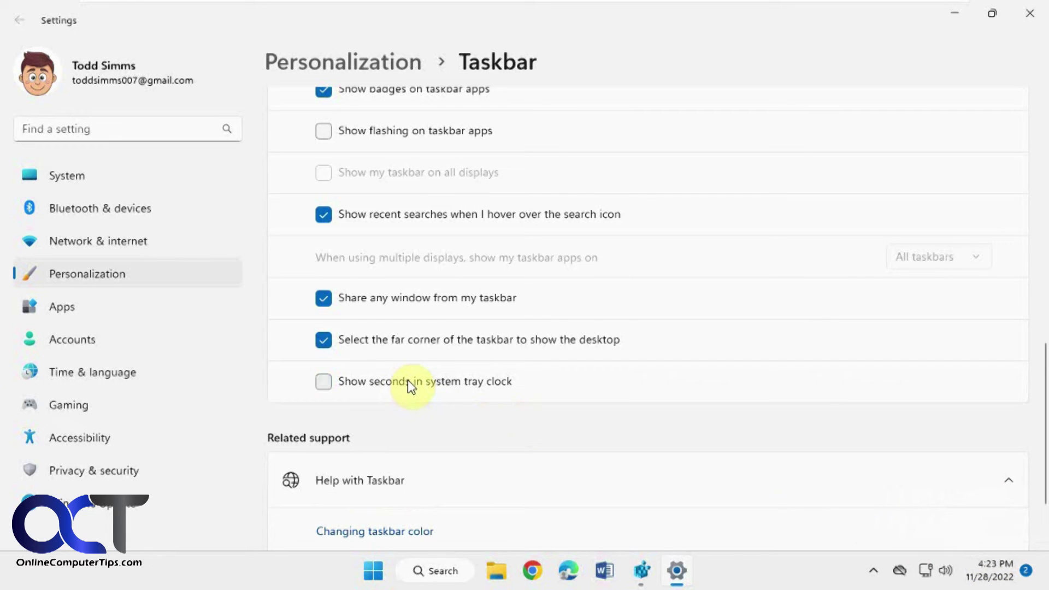